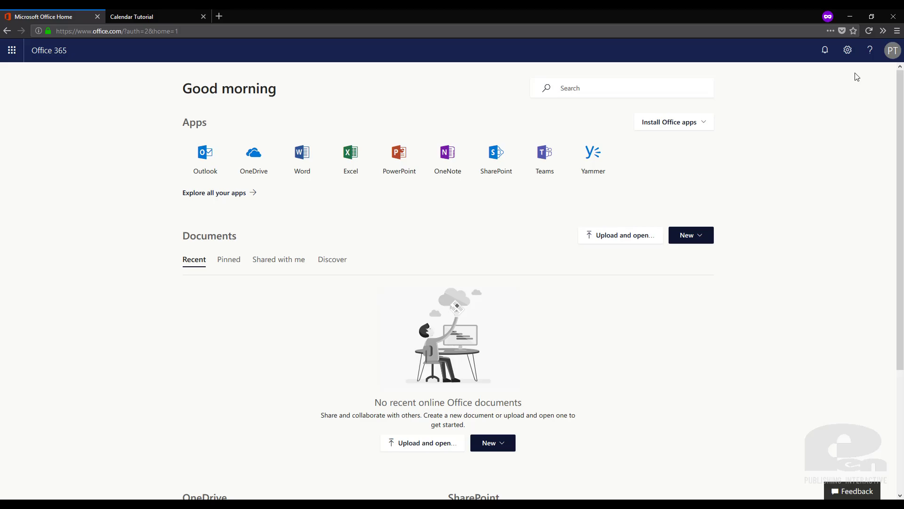
Bring up Outlook's settings panel from the account area.
click(851, 54)
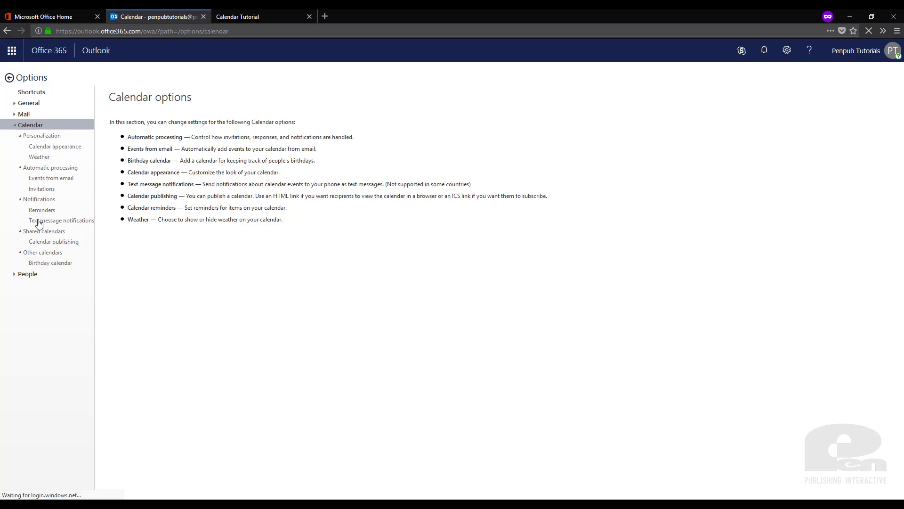
In Calendar publishing, choose Calendar as the calendar to publish.
click(69, 245)
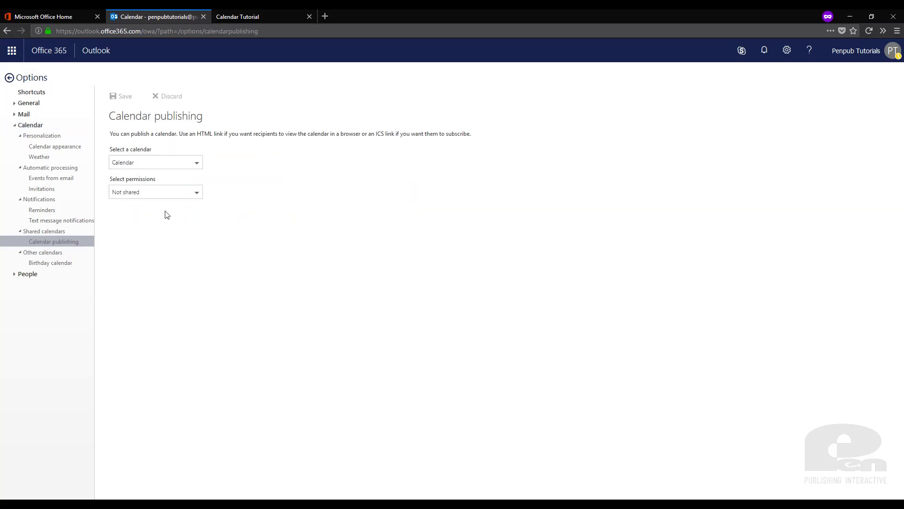
click(195, 164)
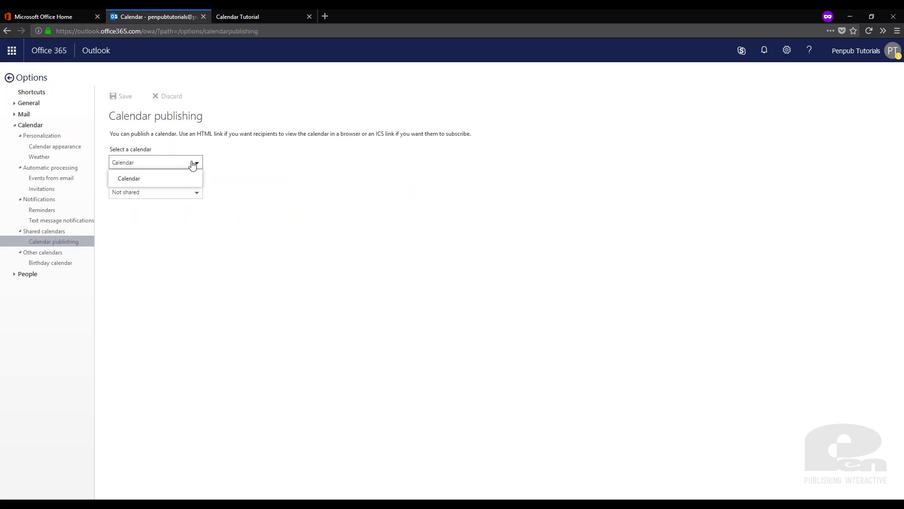
click(133, 180)
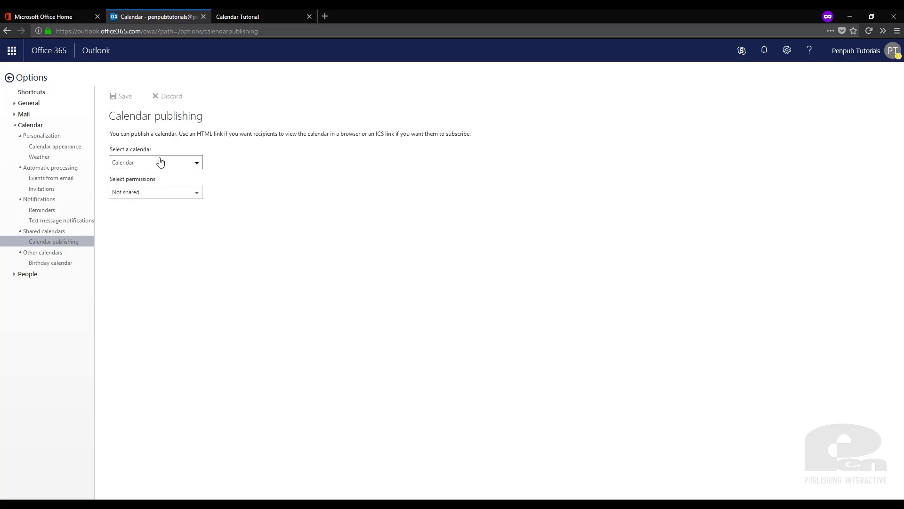
Set the publishing permissions to Full details and save the settings.
click(185, 200)
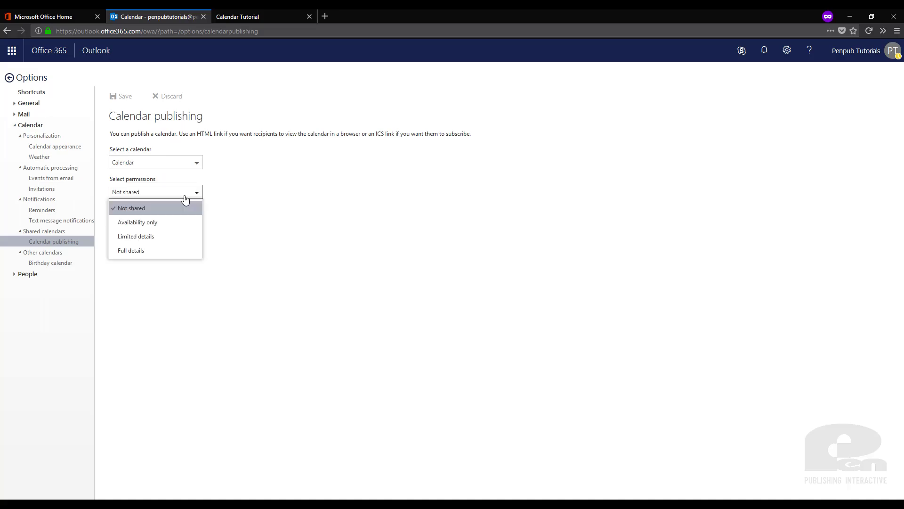
click(190, 223)
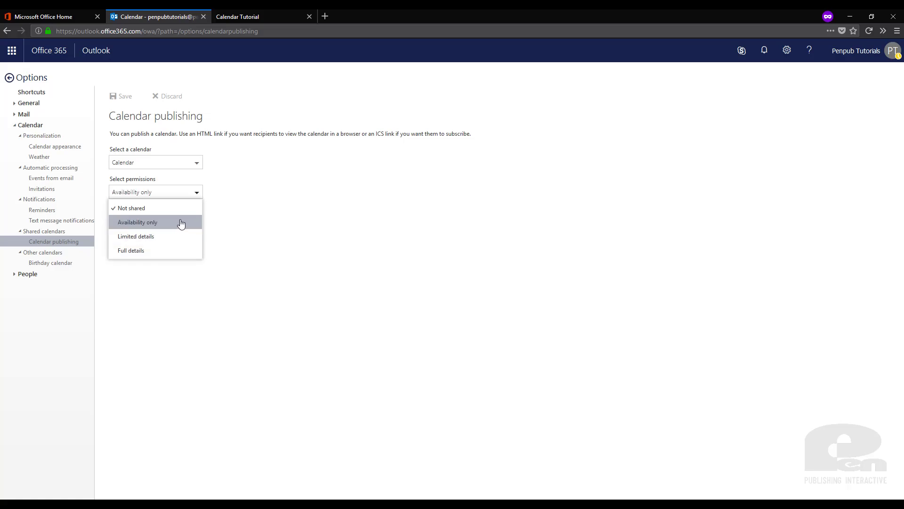
click(163, 252)
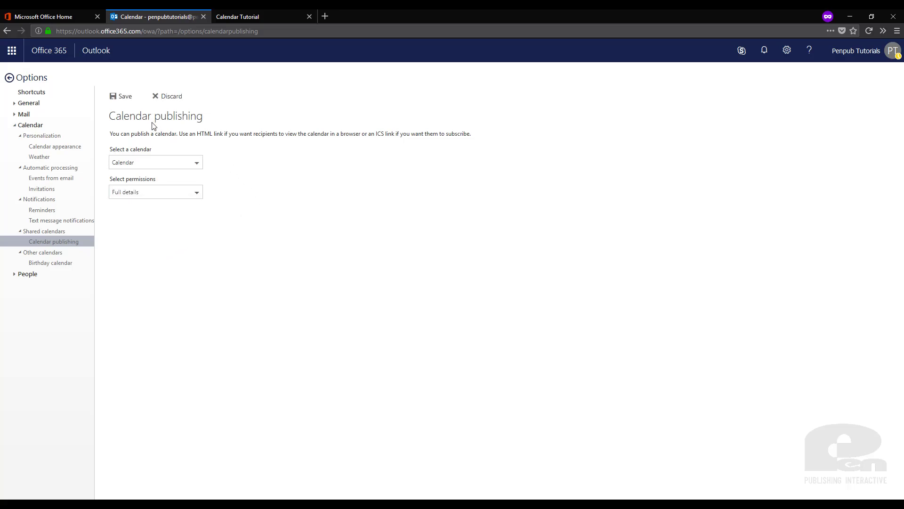
click(125, 102)
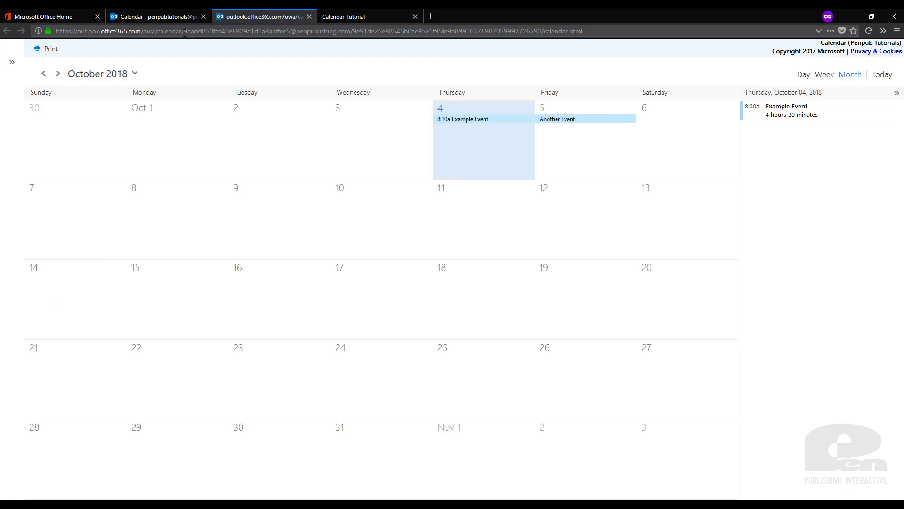
Copy the published calendar's web address and switch to the Calendar Tutorial page.
click(185, 31)
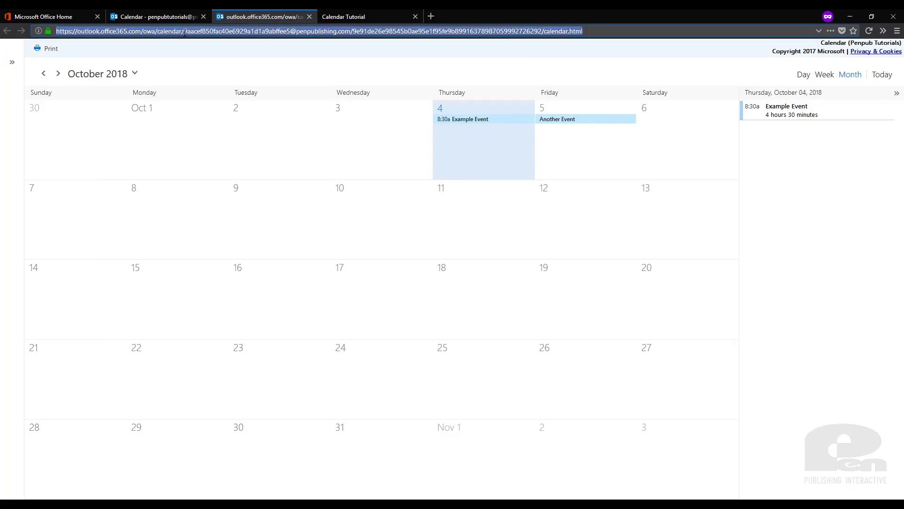
right_click(137, 31)
click(163, 65)
click(327, 69)
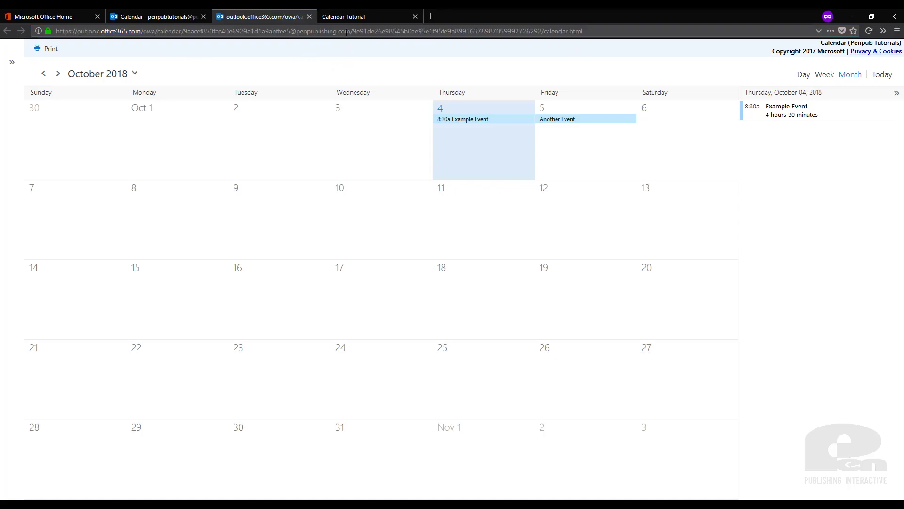
click(350, 13)
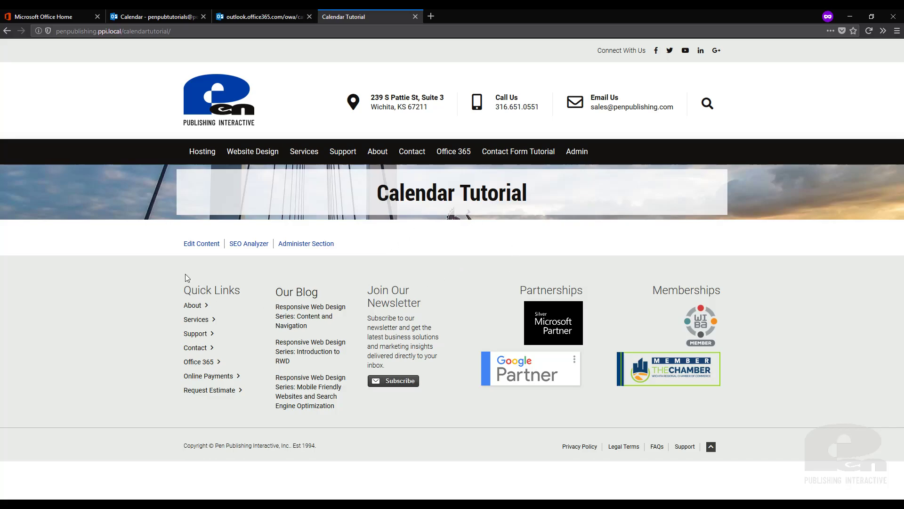
Put the Calendar Tutorial page in edit mode with its content block in HTML view.
click(203, 243)
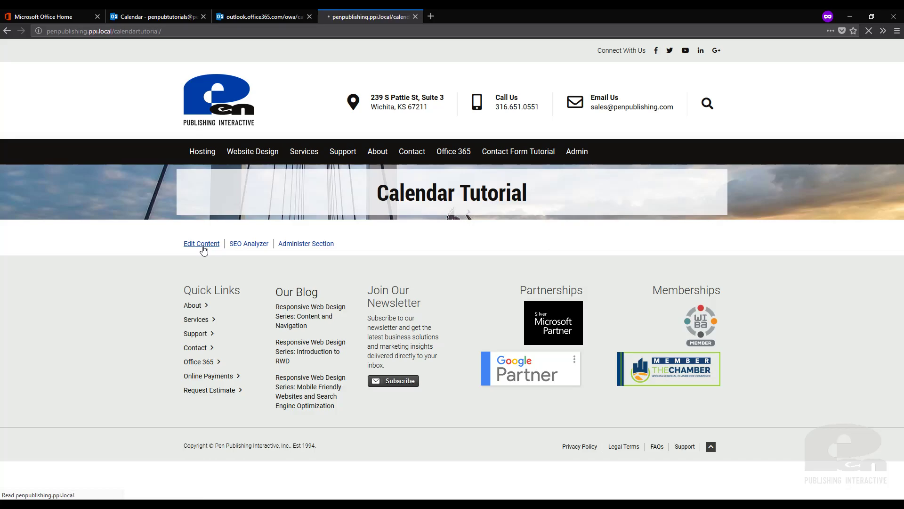
scroll(403, 268, down, 2)
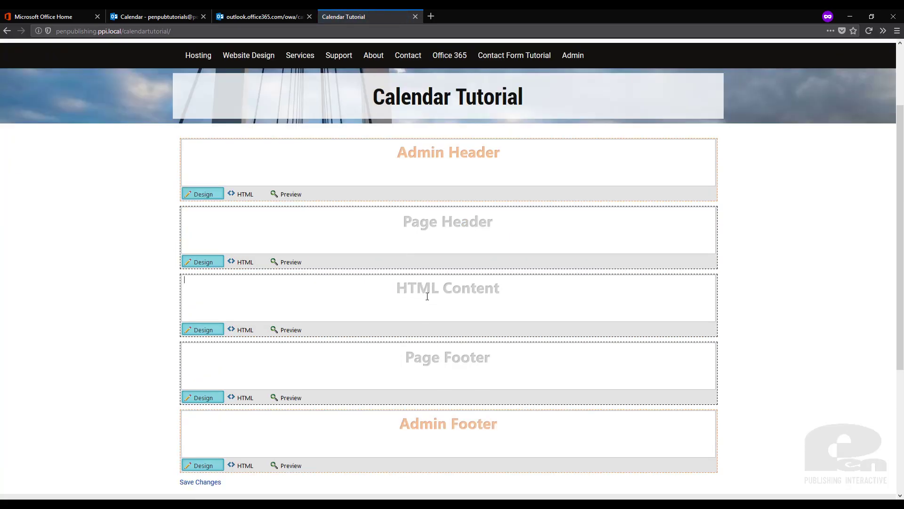
click(247, 330)
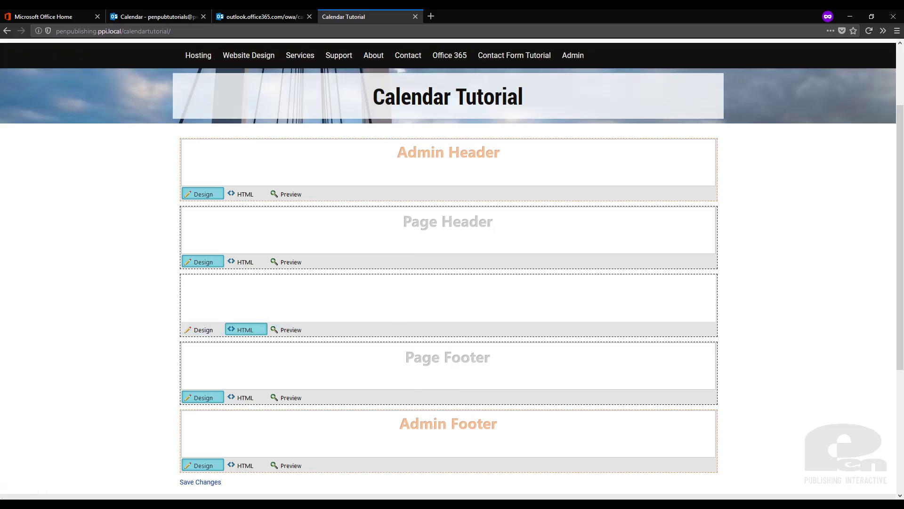
Paste the calendar address and the iframe embed snippet into the HTML content.
click(363, 293)
key(ctrl+v)
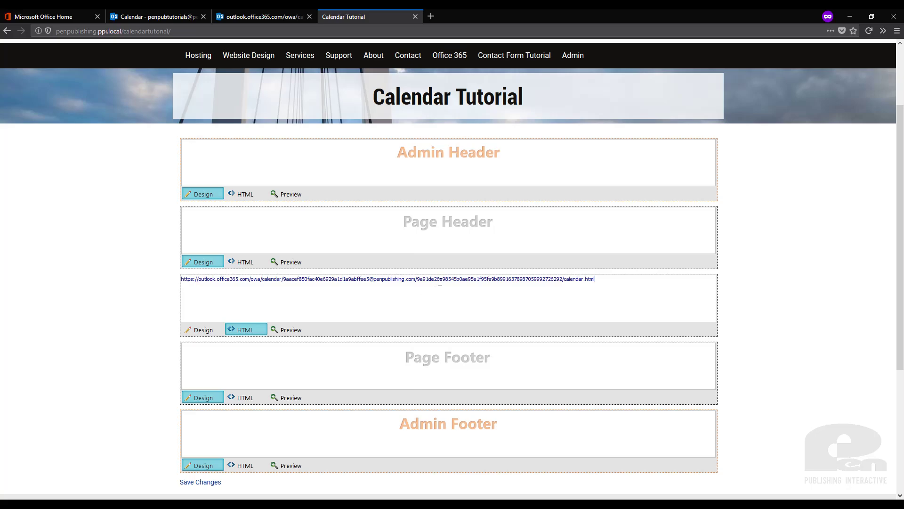
key(Return)
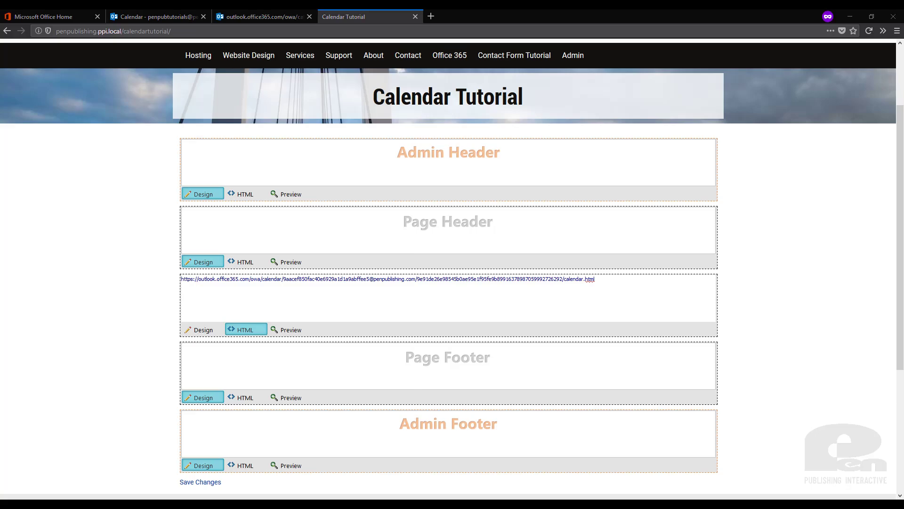
click(201, 291)
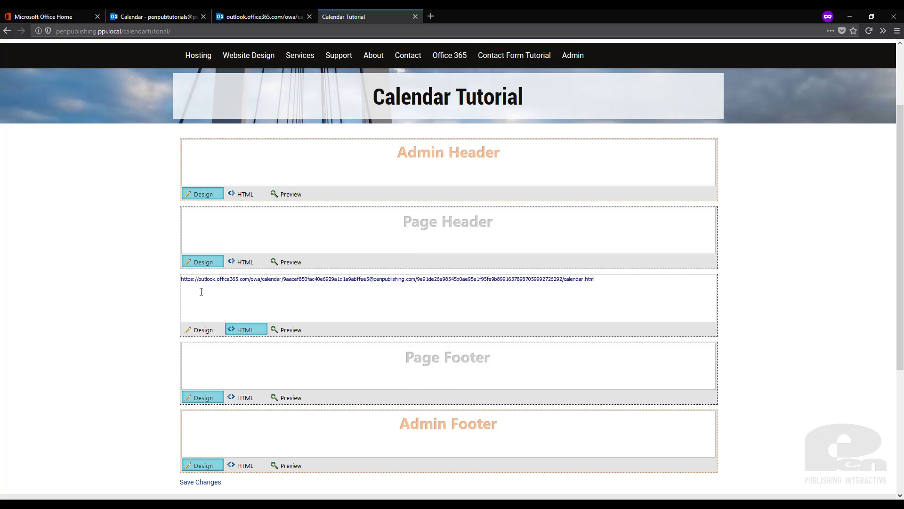
text(<iframe src="URL GOES HERE" scrolling="no" width="1100" height="700" frameborder="0"></iframe>)
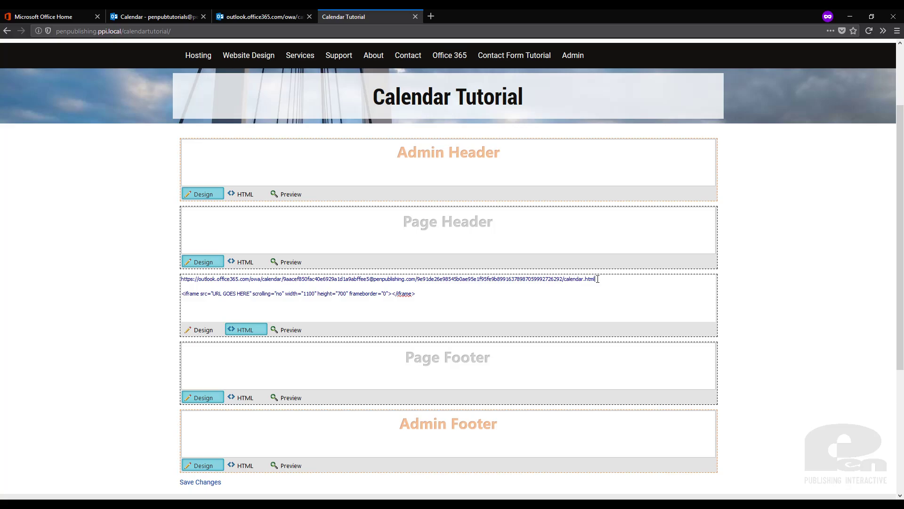
Replace URL GOES HERE with the calendar address and delete the standalone address line.
drag(598, 278, 174, 276)
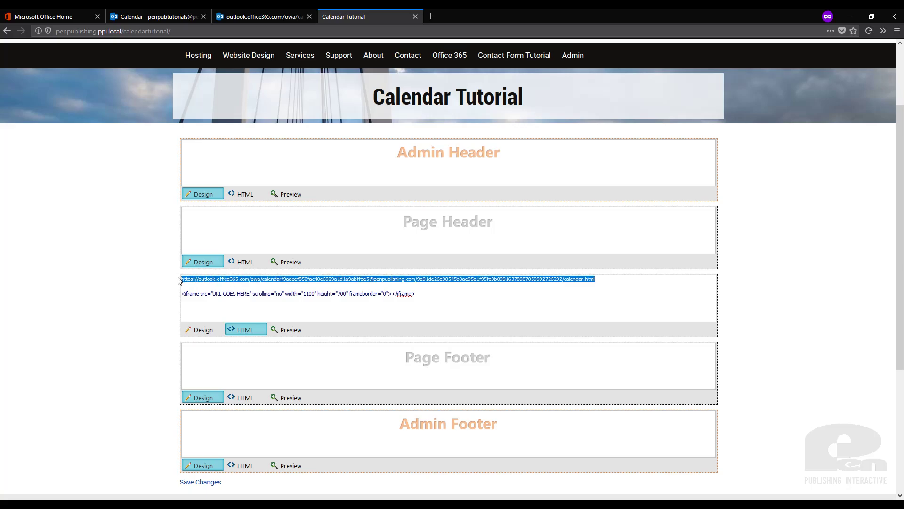
click(221, 296)
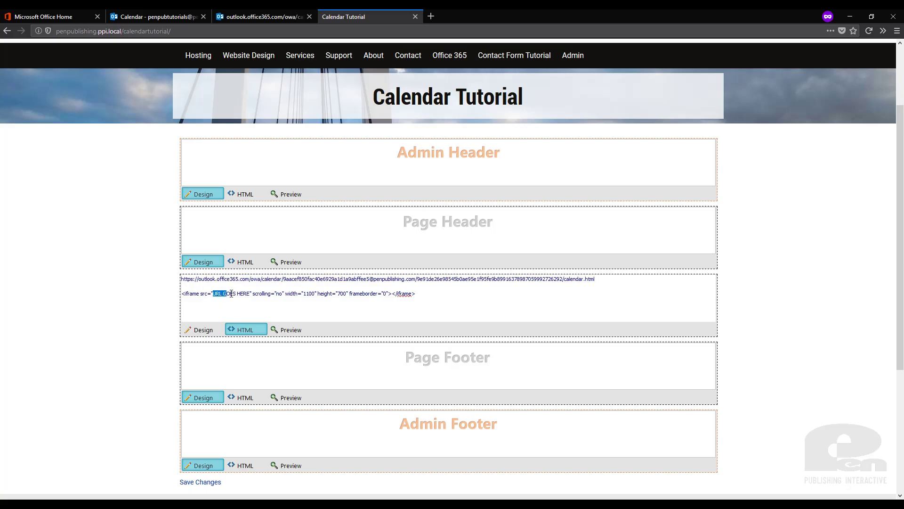
drag(213, 294, 250, 295)
key(ctrl+v)
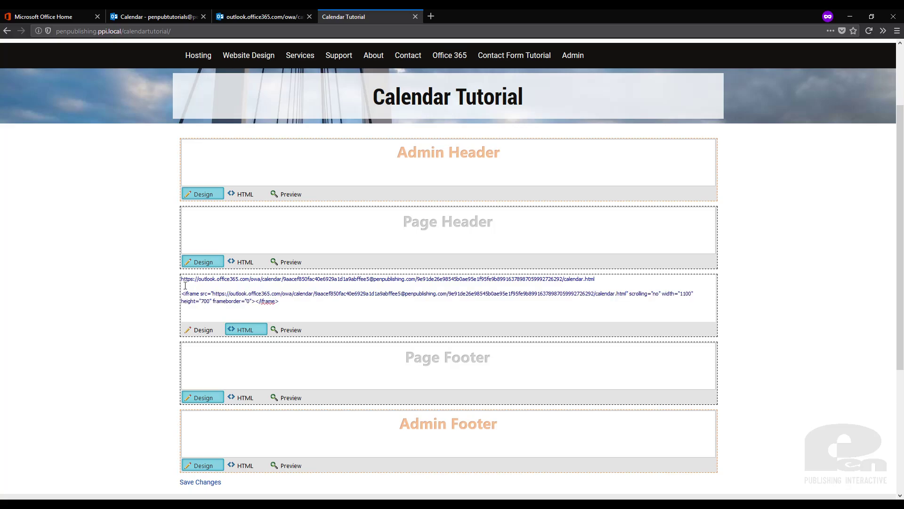
triple_click(181, 281)
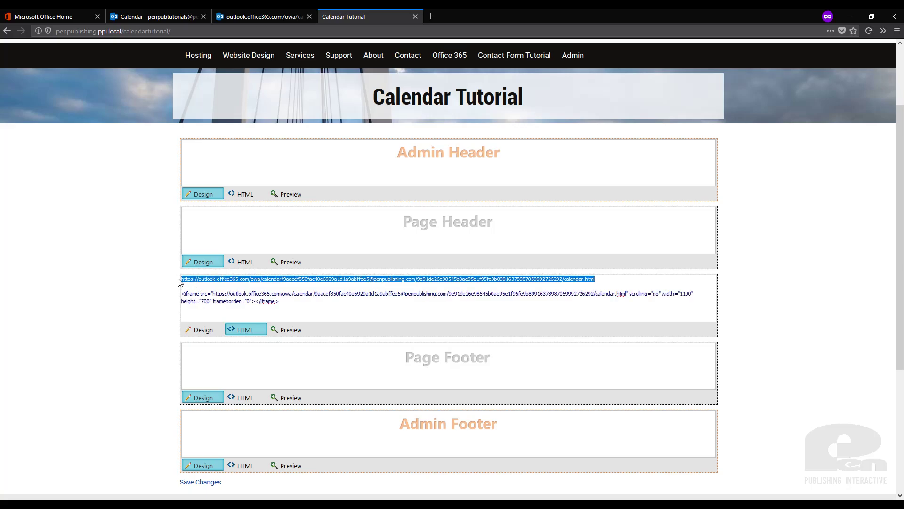
key(BackSpace)
key(BackSpace)
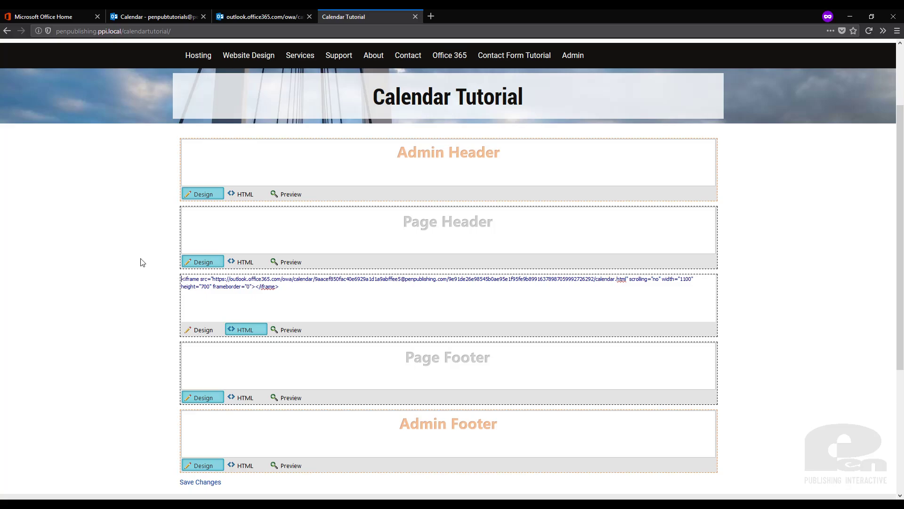
scroll(146, 278, down, 2)
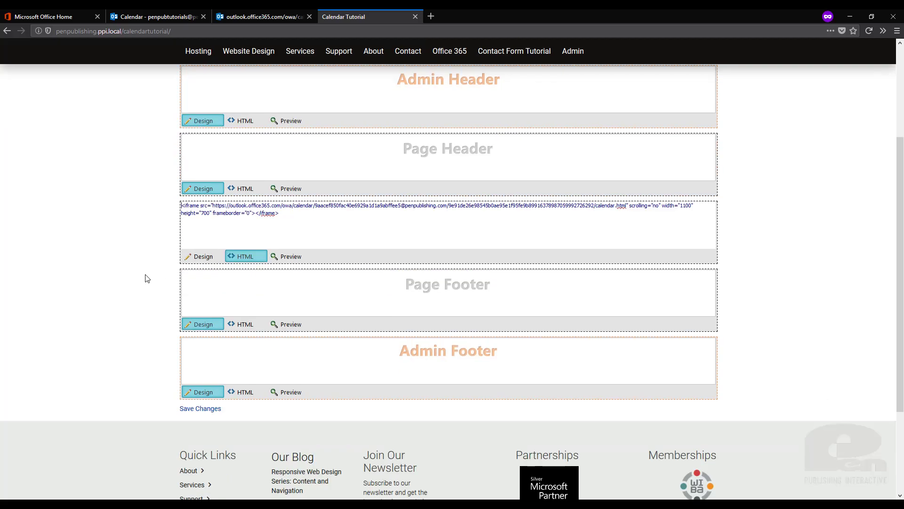
Save the page changes so the embedded October 2018 calendar displays.
click(197, 410)
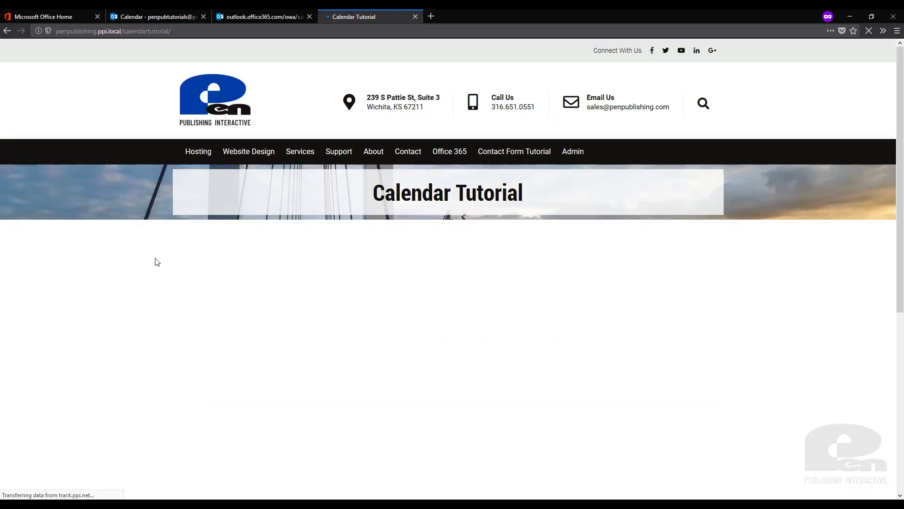
scroll(146, 254, down, 2)
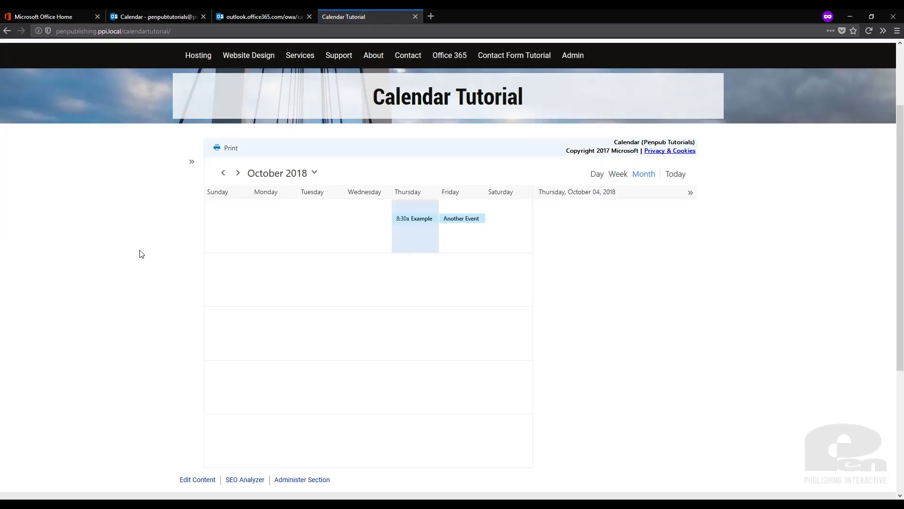
scroll(136, 253, down, 2)
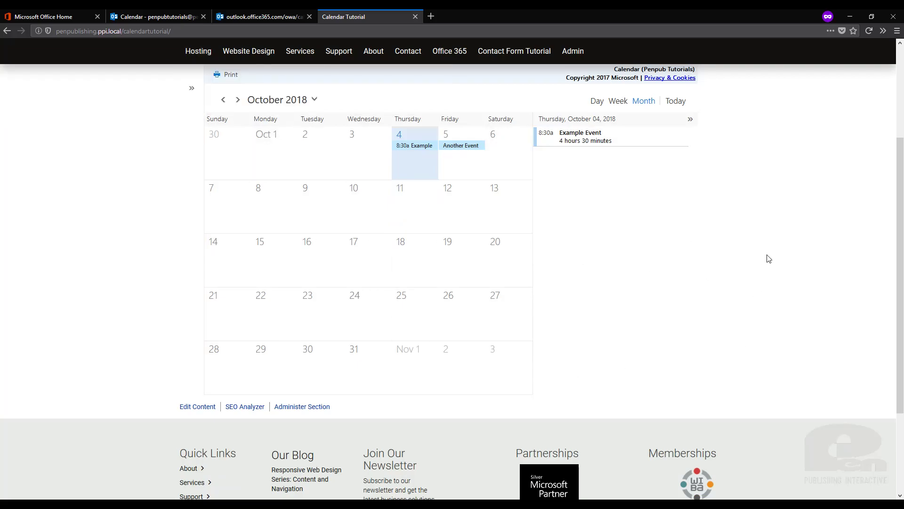
scroll(764, 259, up, 2)
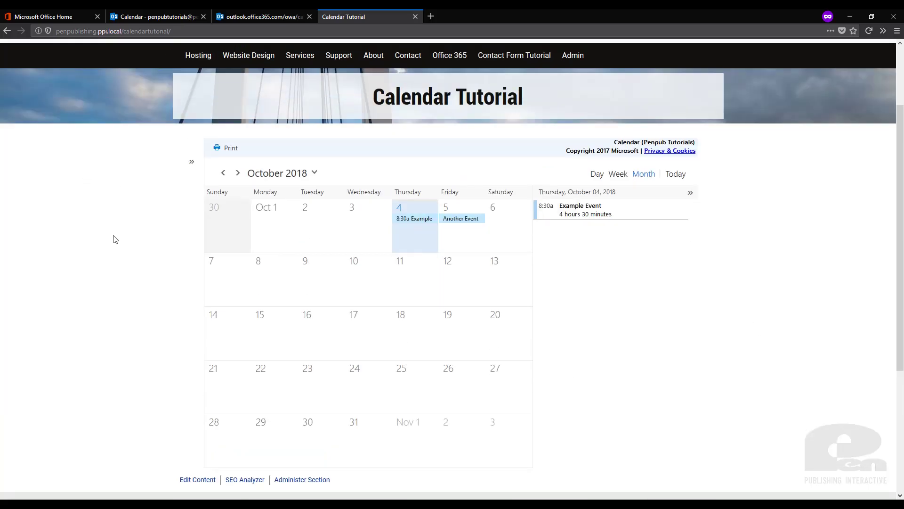